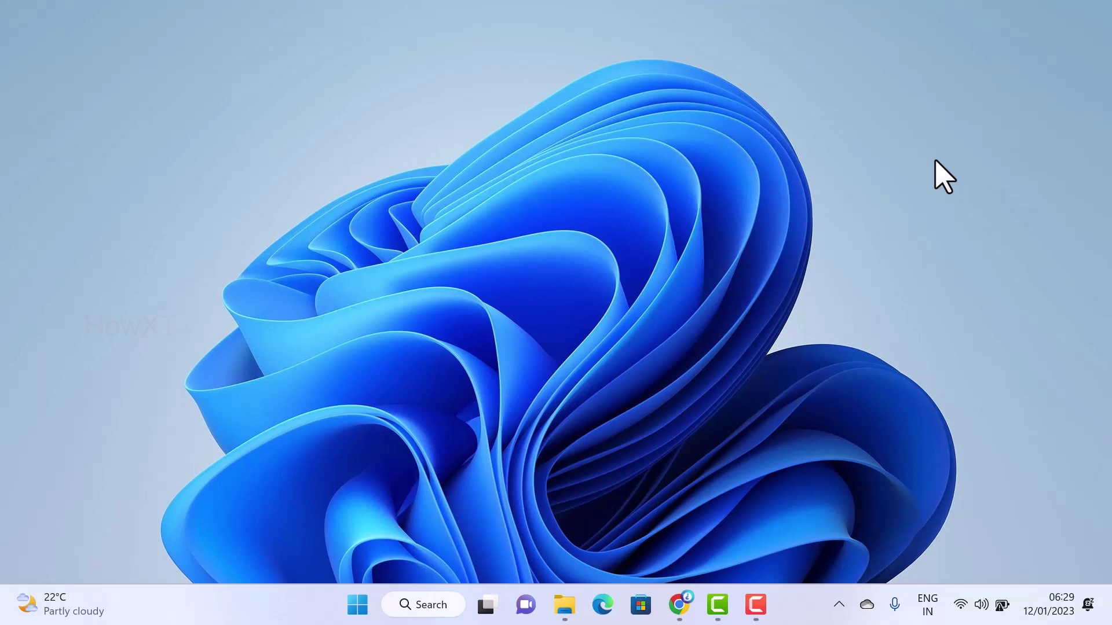
left_click(572, 596)
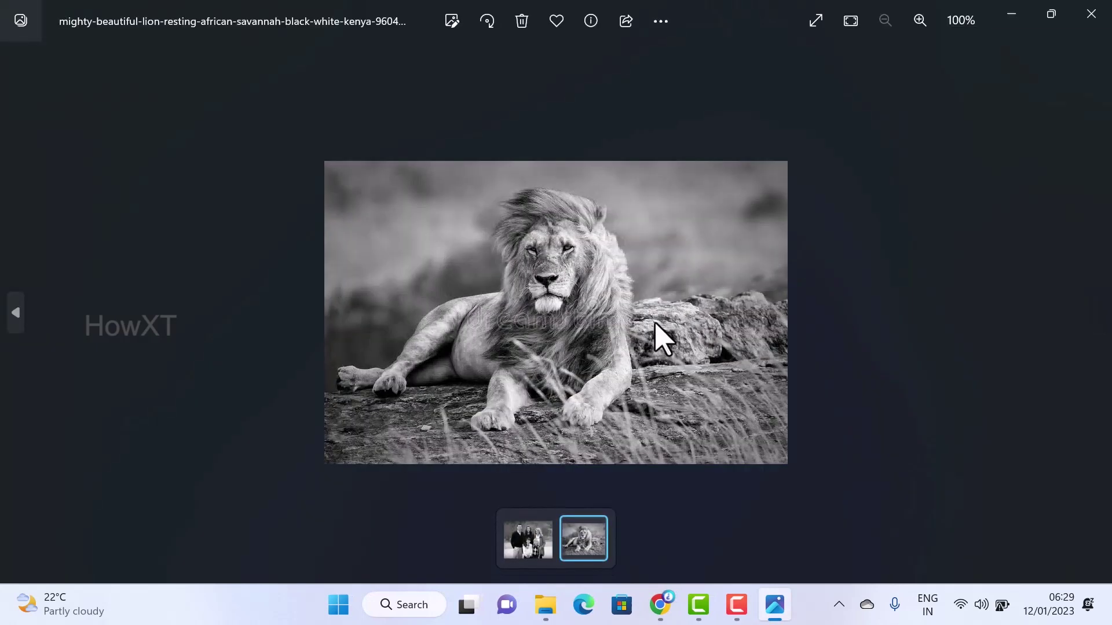
key("Left")
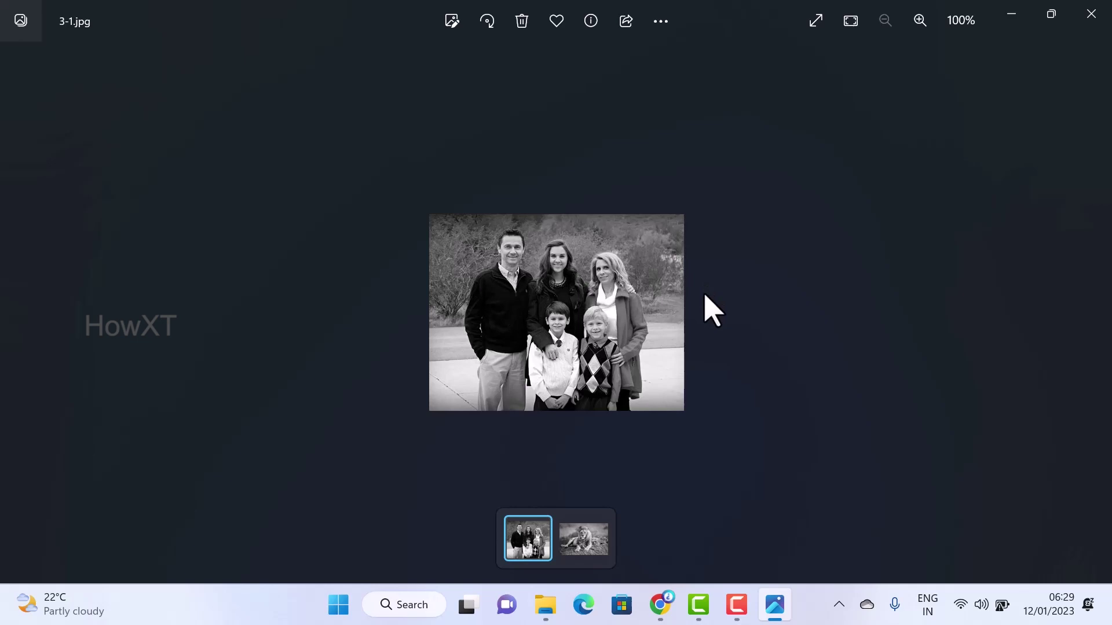
left_click(1091, 13)
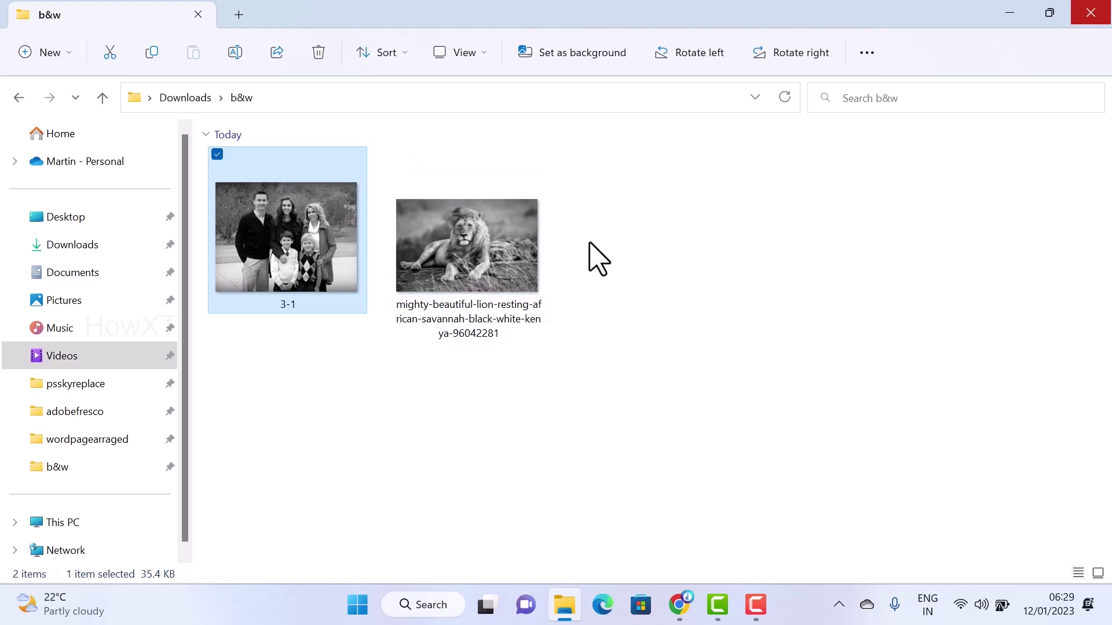
- Search Google for 'palette fm' in Chrome and open the Palette.fm Colorize Pictures site
left_click(680, 604)
left_click(181, 50)
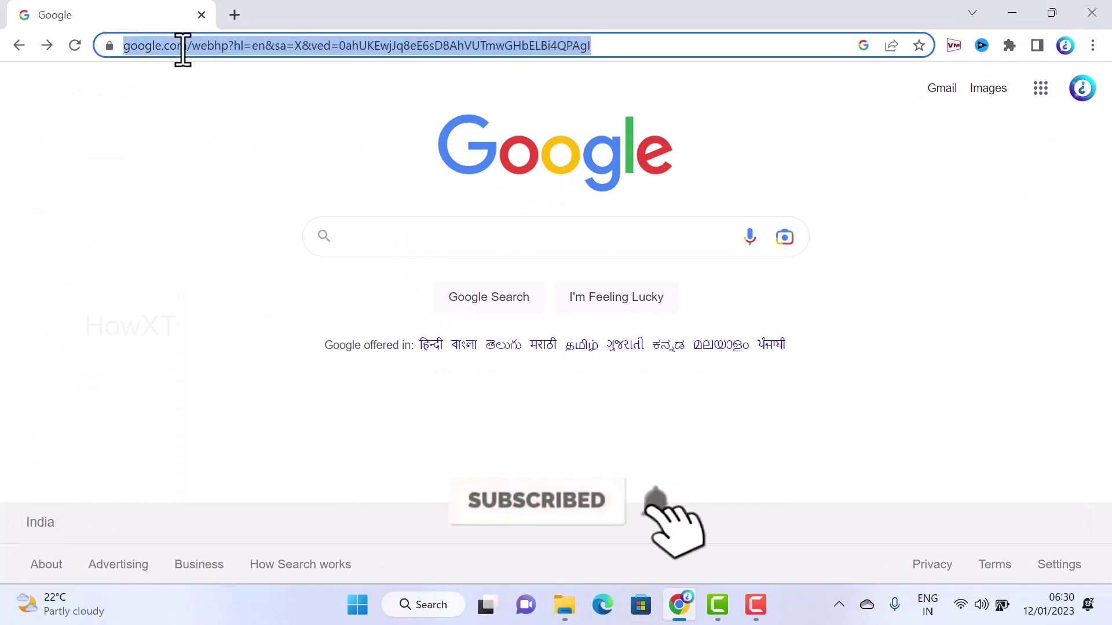
type("palette fm")
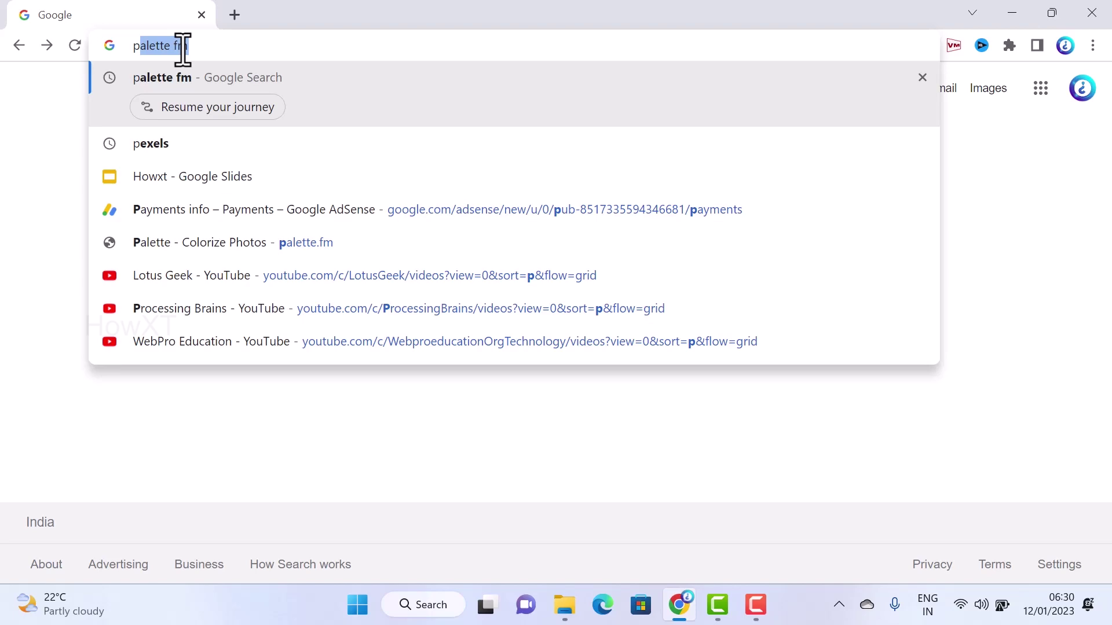
key("Return")
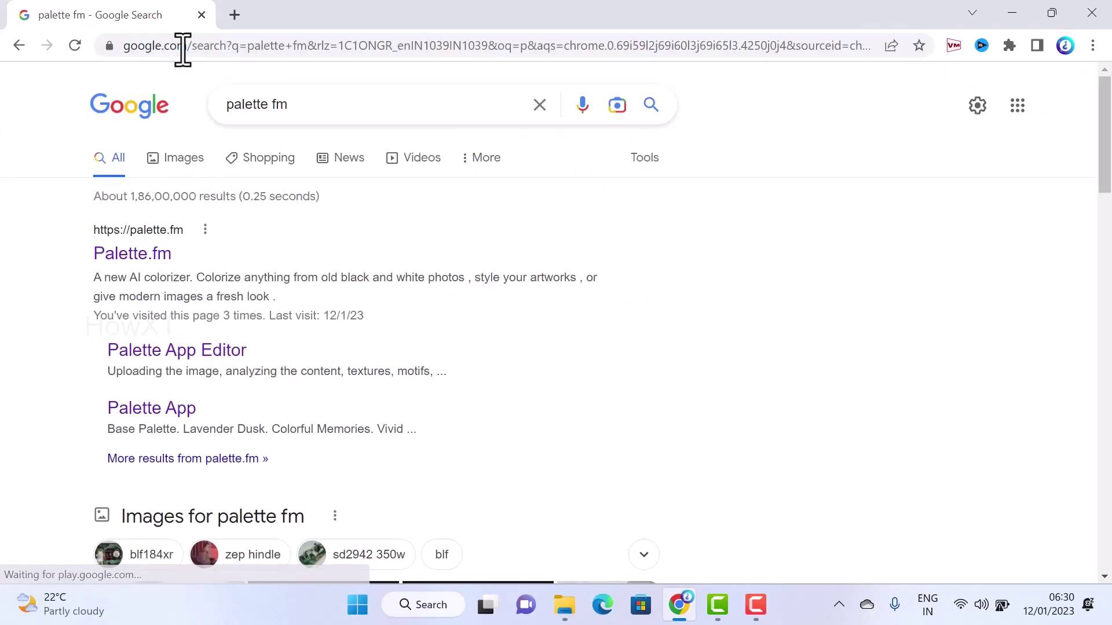
left_click(128, 279)
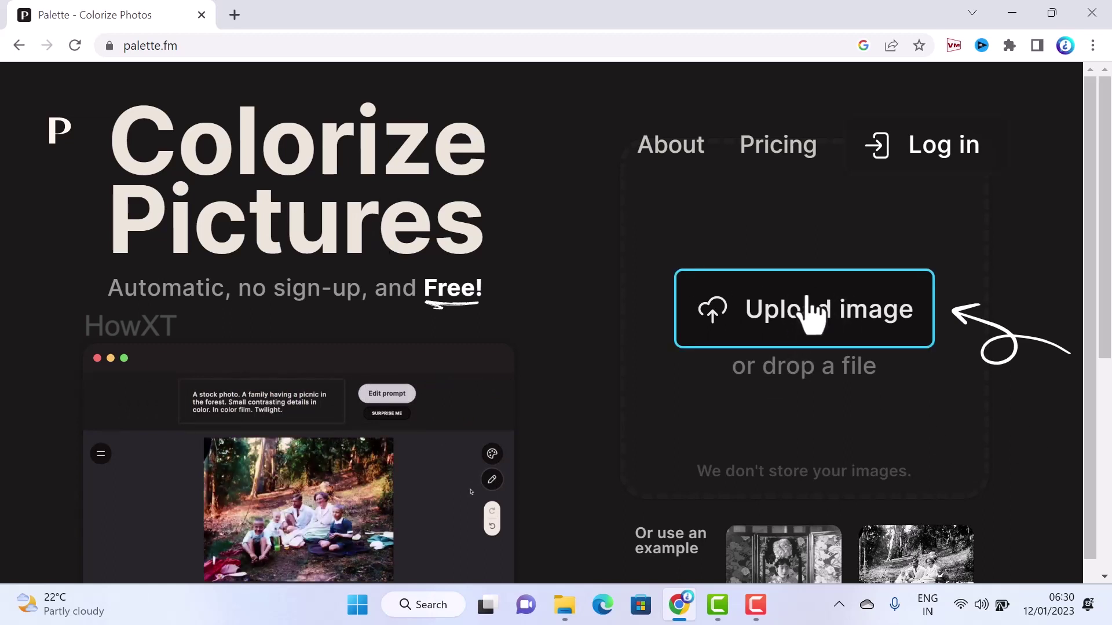
- Show the upload dialog's files as large icons and upload the family photo 3-1
left_click(774, 293)
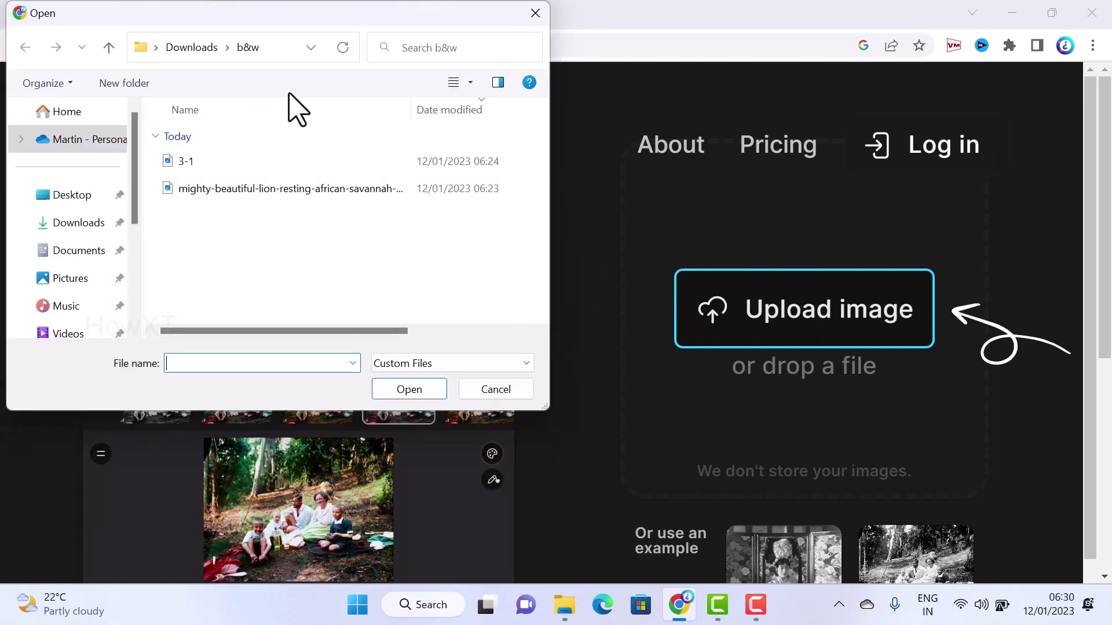
right_click(291, 239)
mouse_move(333, 255)
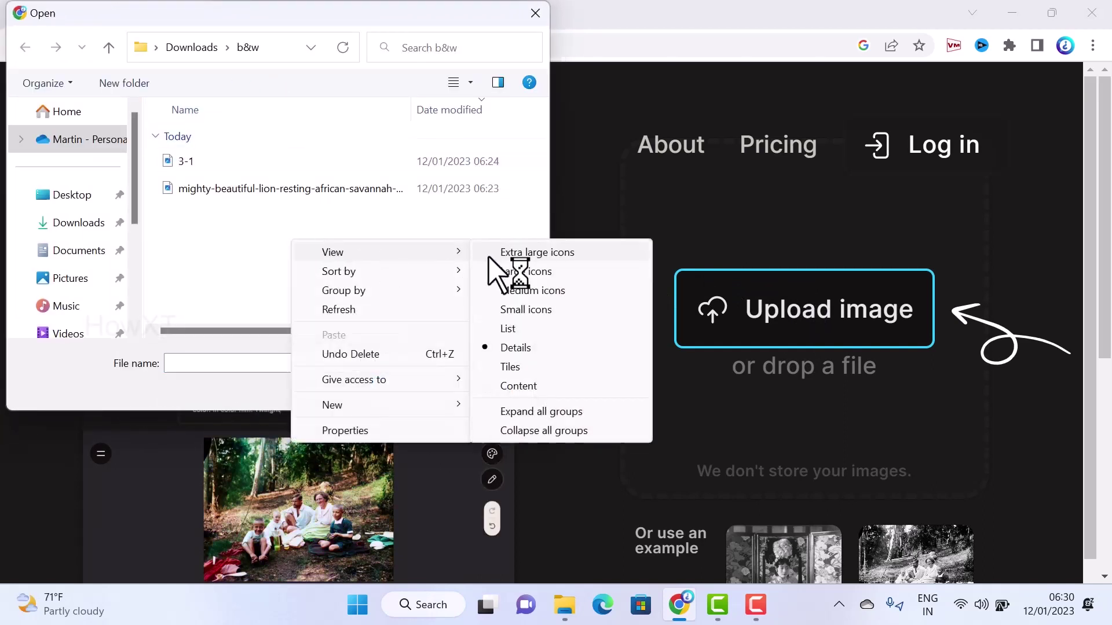
left_click(498, 268)
left_click(237, 229)
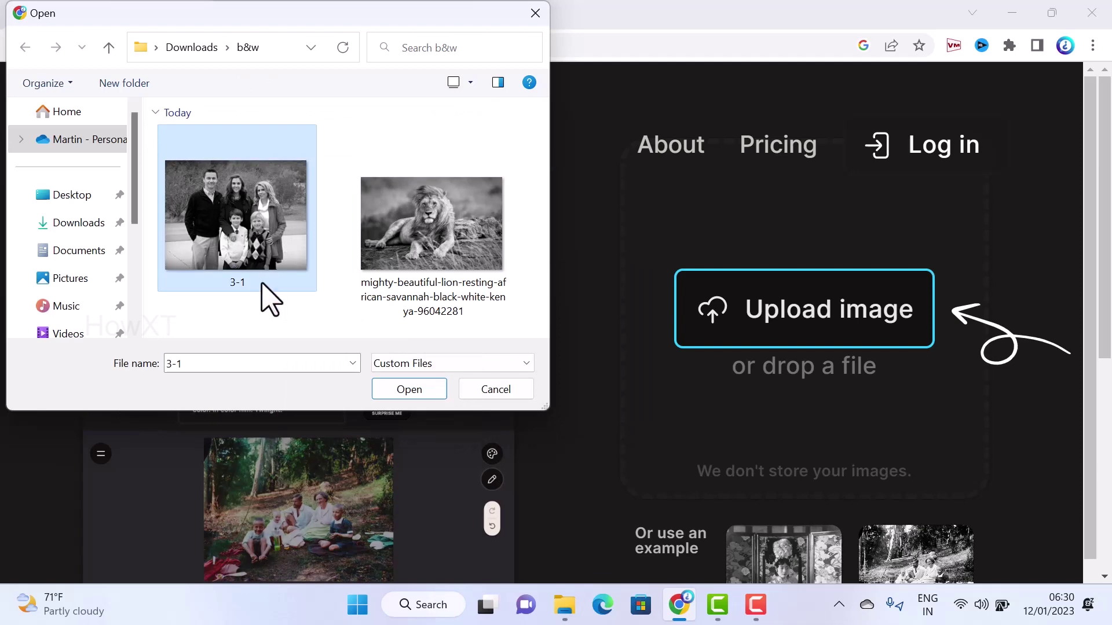
left_click(409, 390)
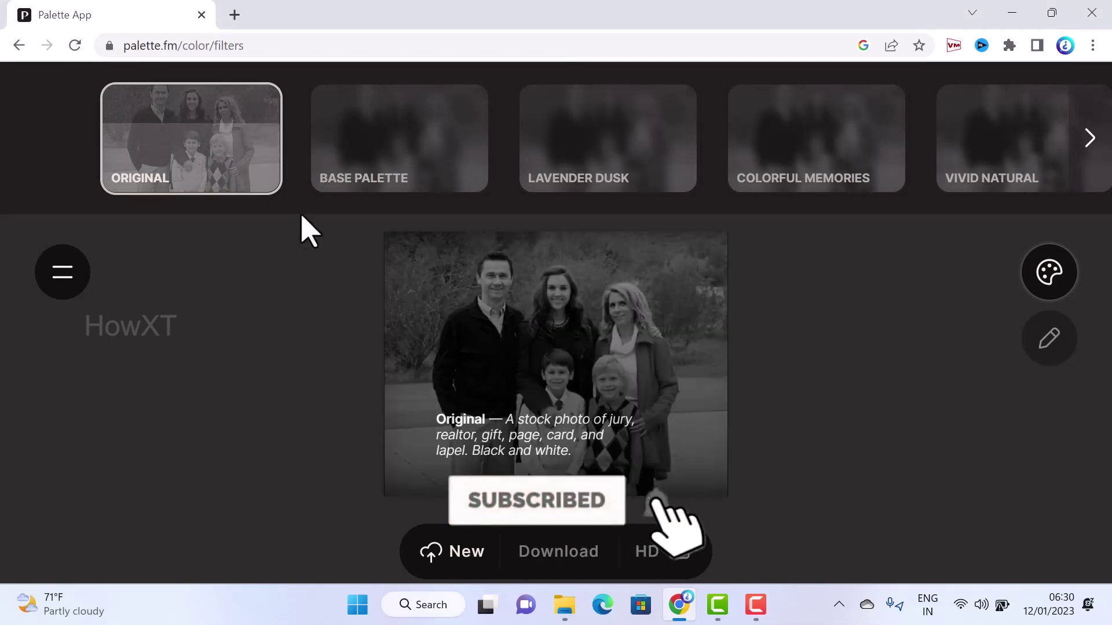
- Preview the Base Palette, Lavender Dusk and Colorful Memories filters on the family photo
left_click(341, 191)
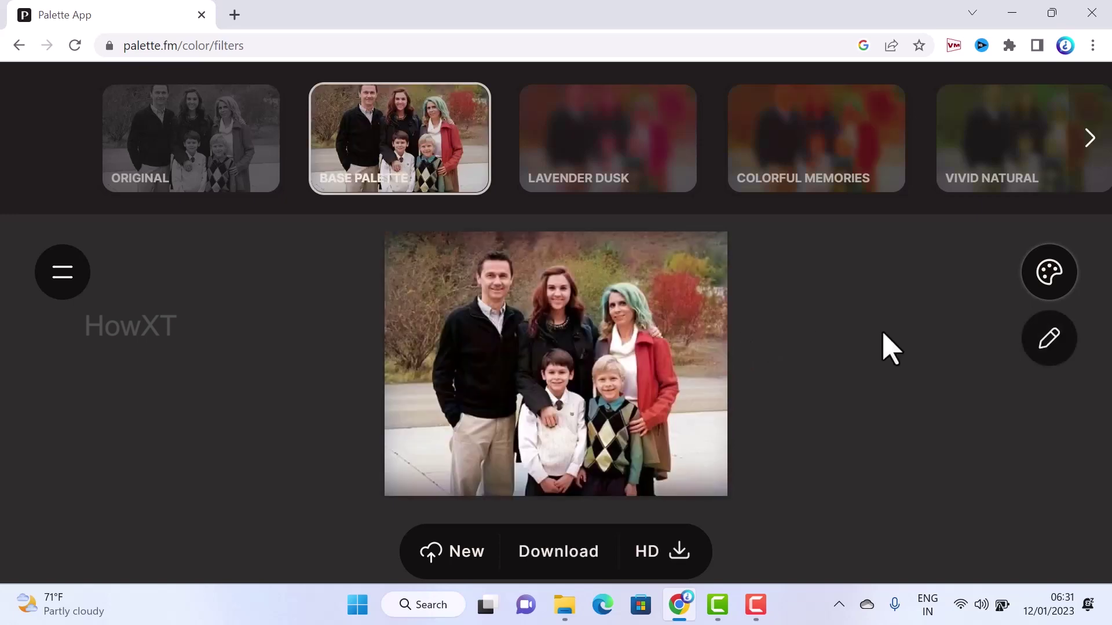
left_click(646, 152)
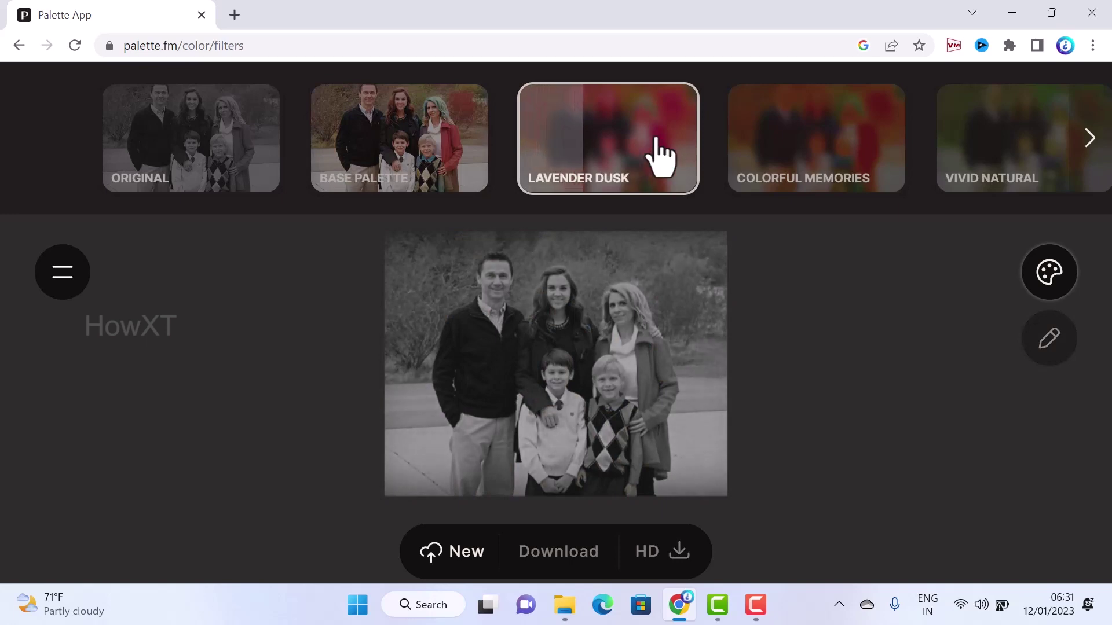
left_click(802, 166)
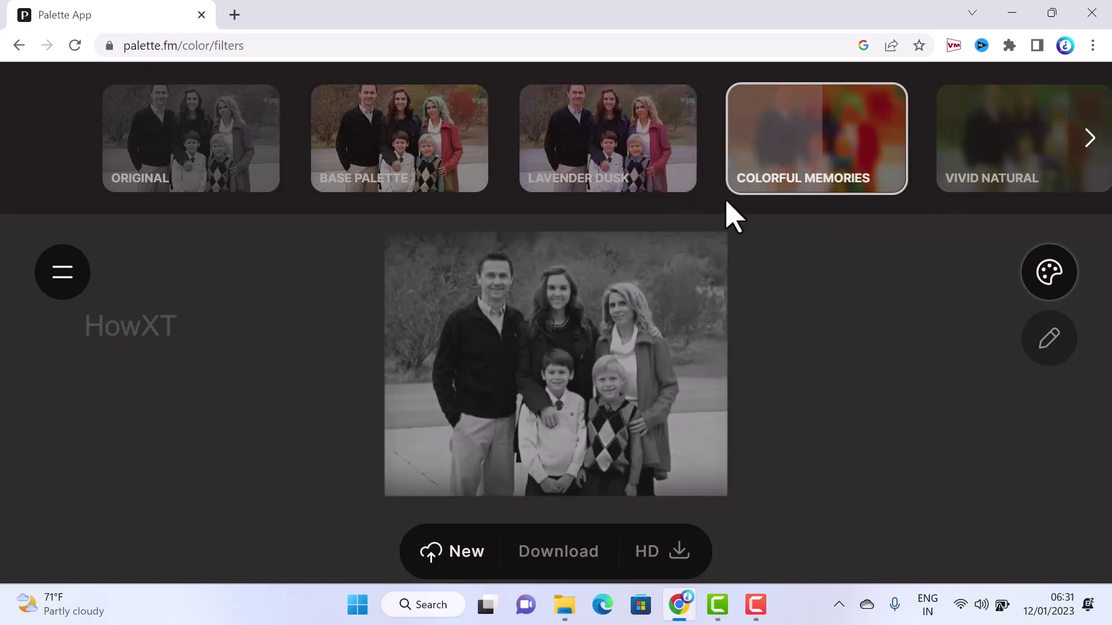
left_click(634, 154)
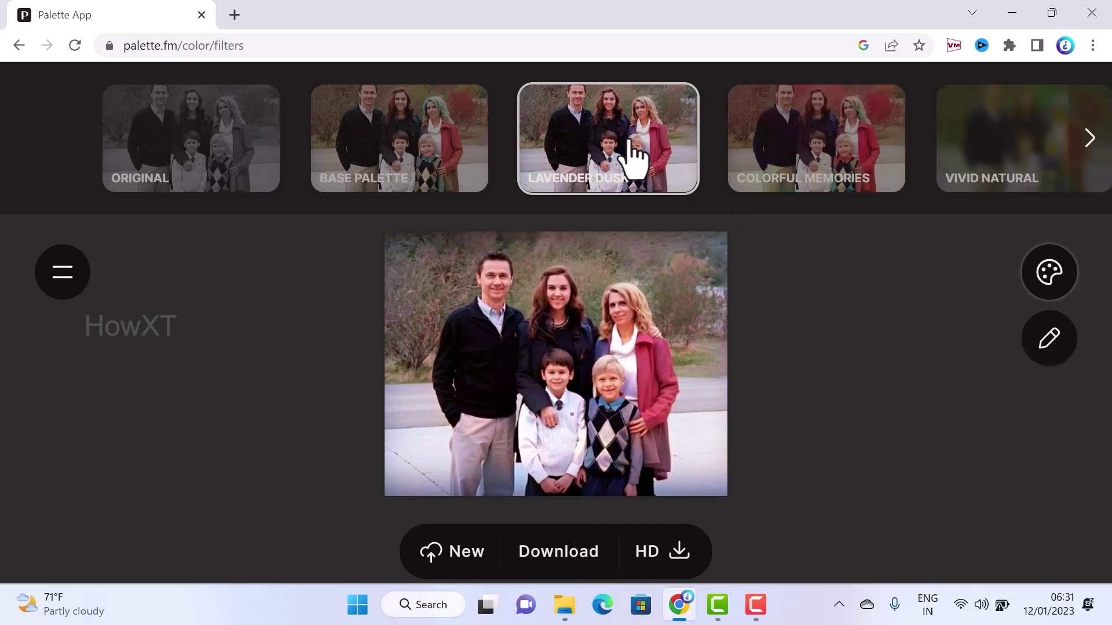
left_click(814, 149)
- Cycle Base Palette, Lavender Dusk and Colorful Memories, then browse the filter strip to Ambient Historic
left_click(385, 129)
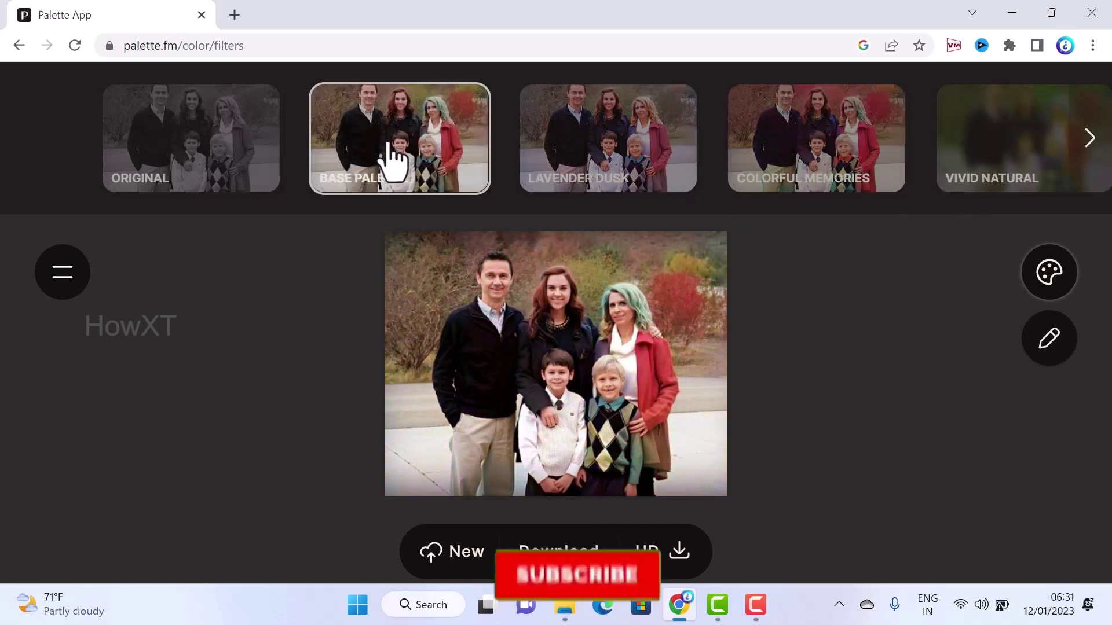
left_click(604, 164)
left_click(822, 155)
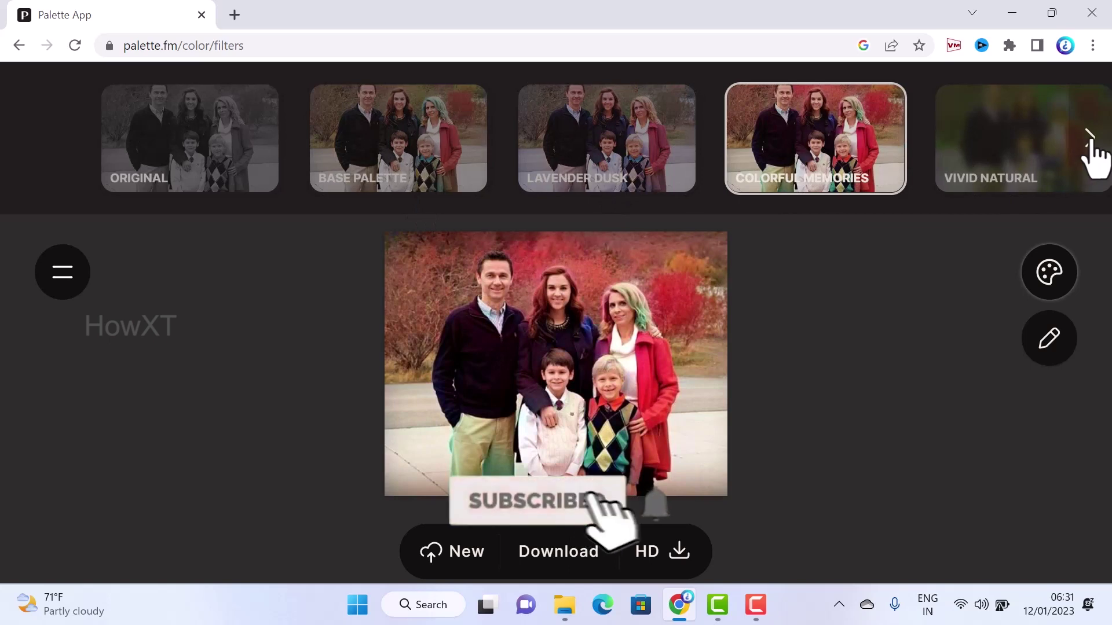
left_click(1090, 138)
left_click(1090, 137)
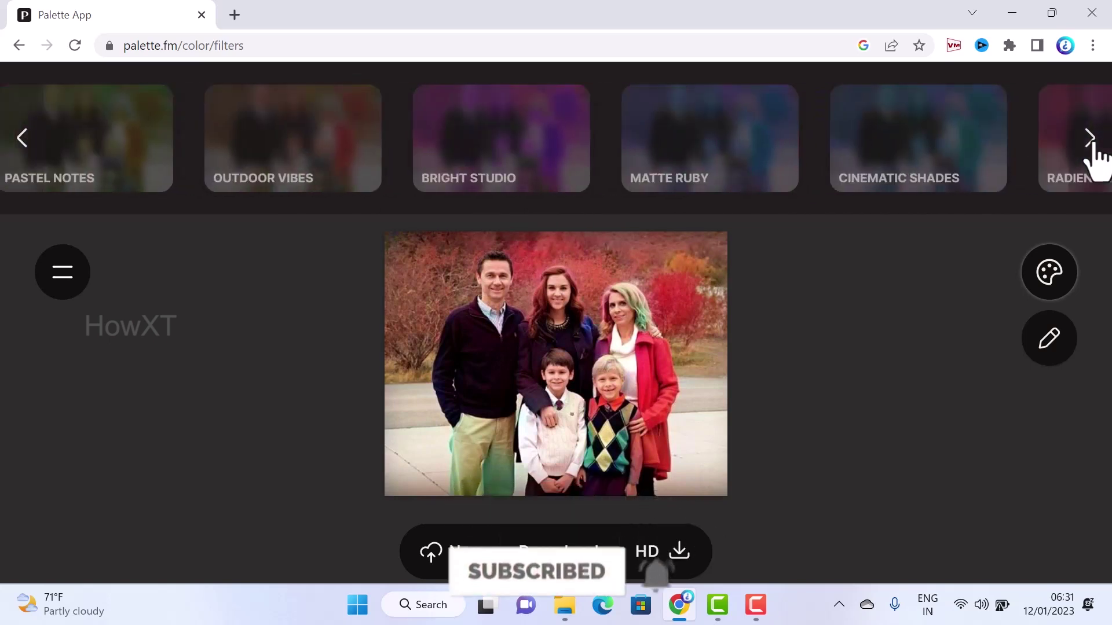
left_click(1089, 138)
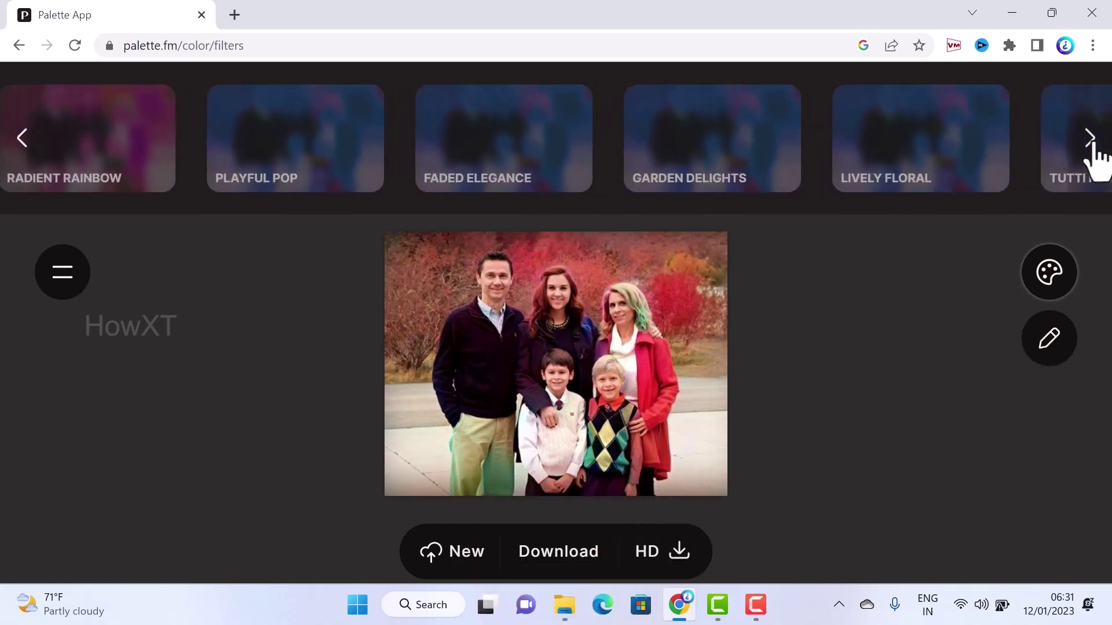
left_click(1089, 138)
left_click(1089, 138)
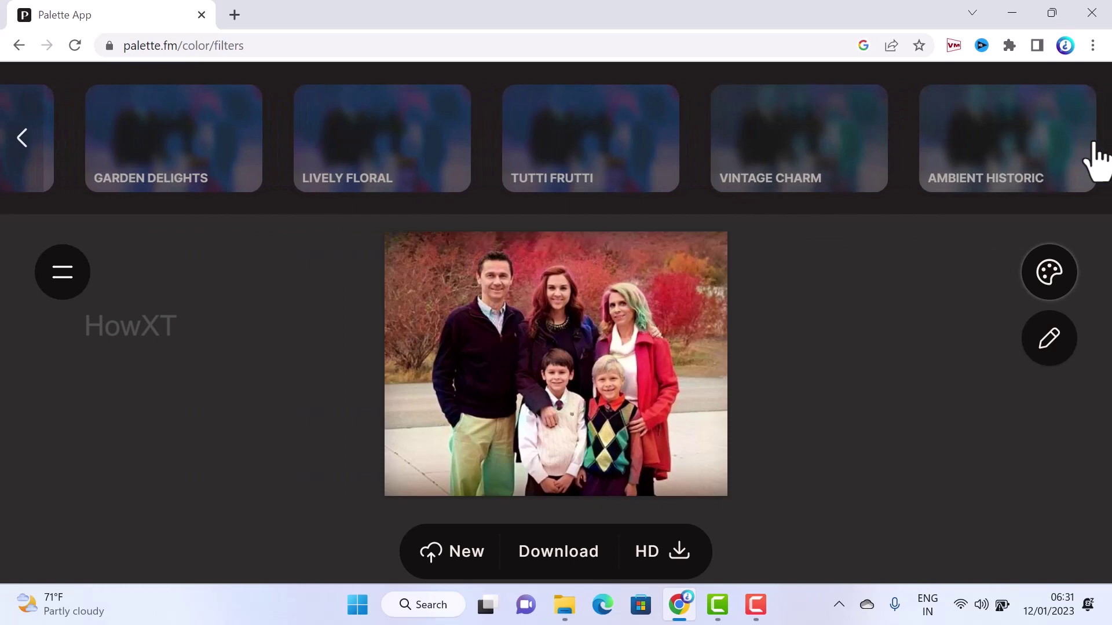
- Return to the start of the filter list and apply the Base Palette filter
left_click(26, 138)
left_click(26, 138)
left_click(26, 138)
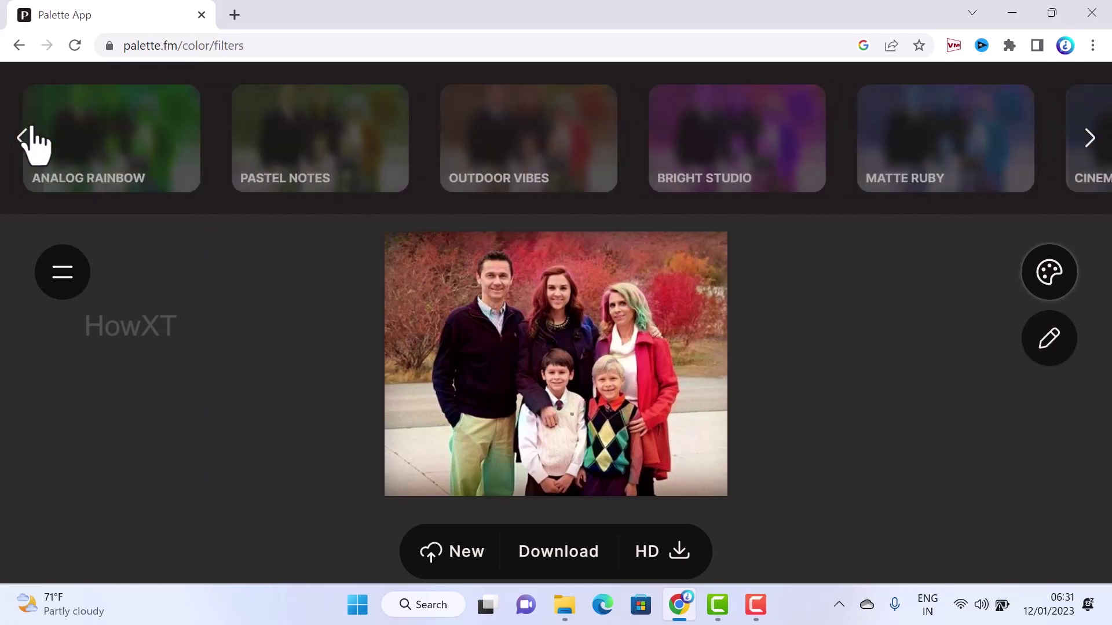
left_click(26, 138)
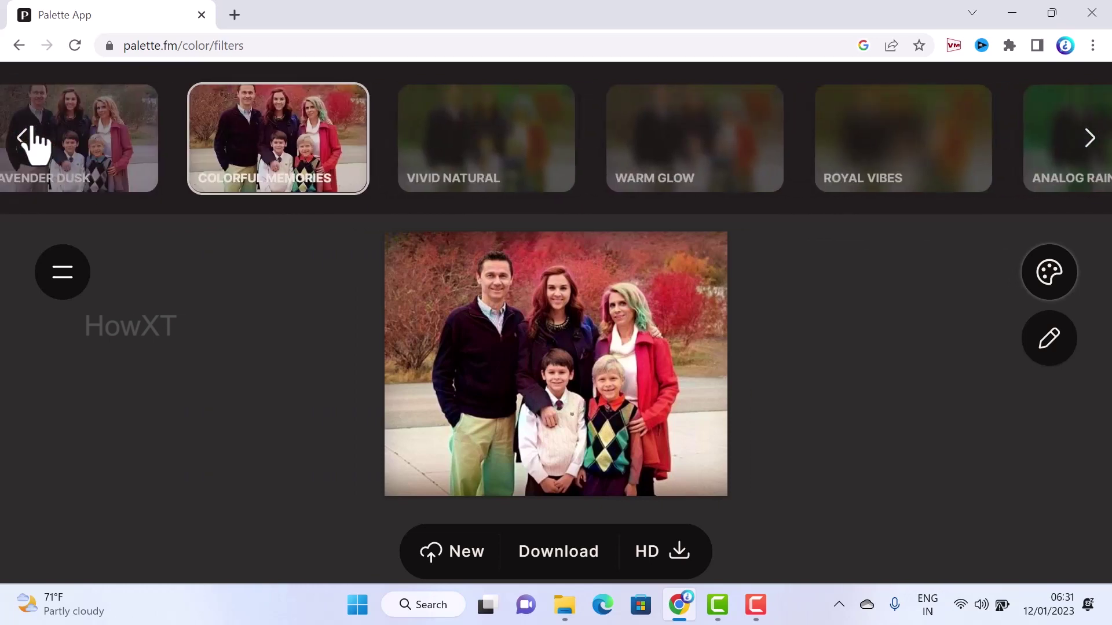
left_click(26, 138)
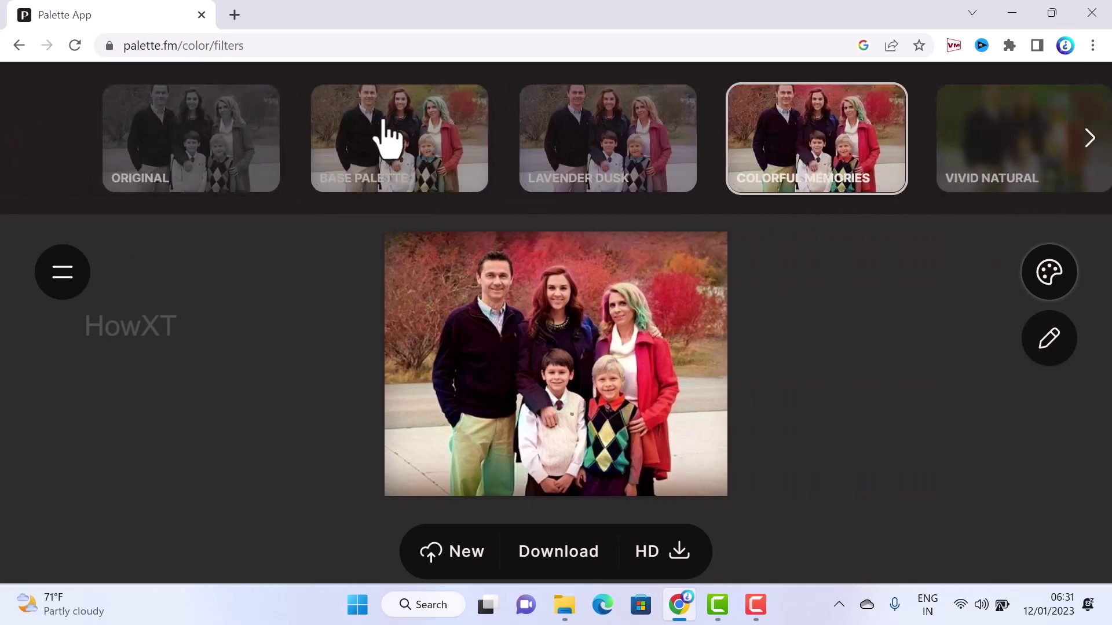
left_click(384, 138)
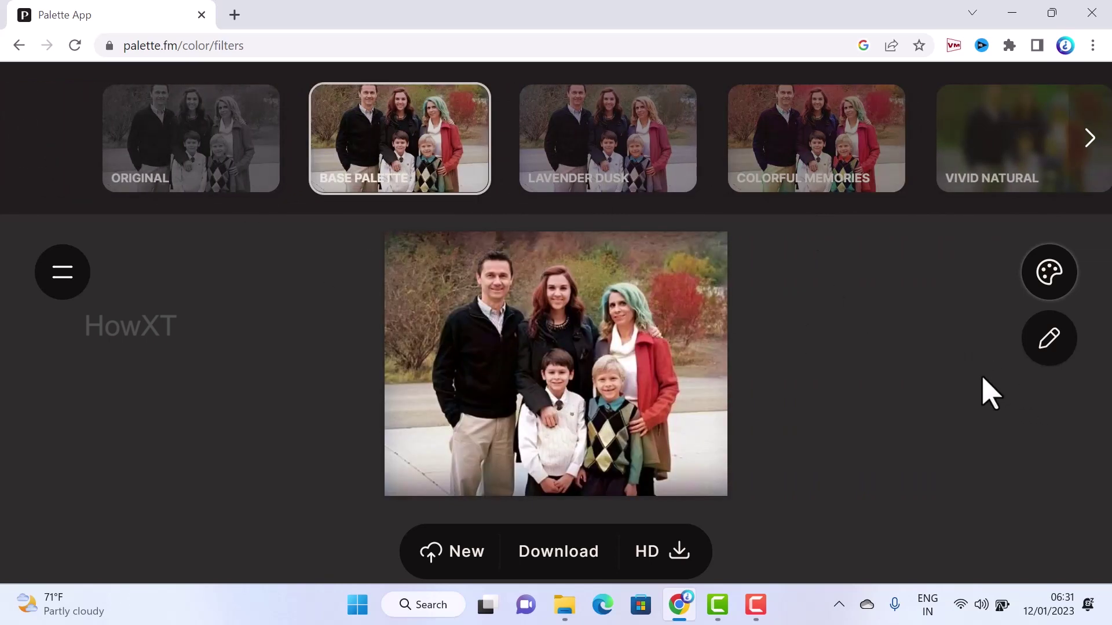
- Download the Base Palette family photo and open the black-and-white 3-1.jpg original for comparison
mouse_move(675, 335)
left_click(560, 553)
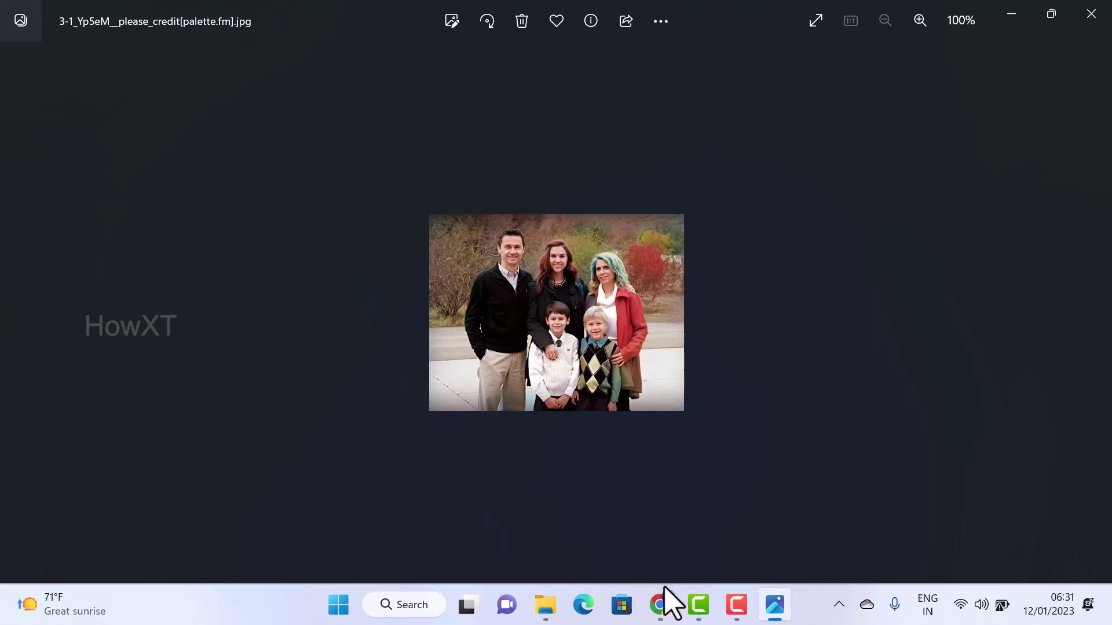
left_click(546, 606)
double_click(322, 301)
- Close both Photos windows, leaving the b&w folder in File Explorer
key("alt+F4")
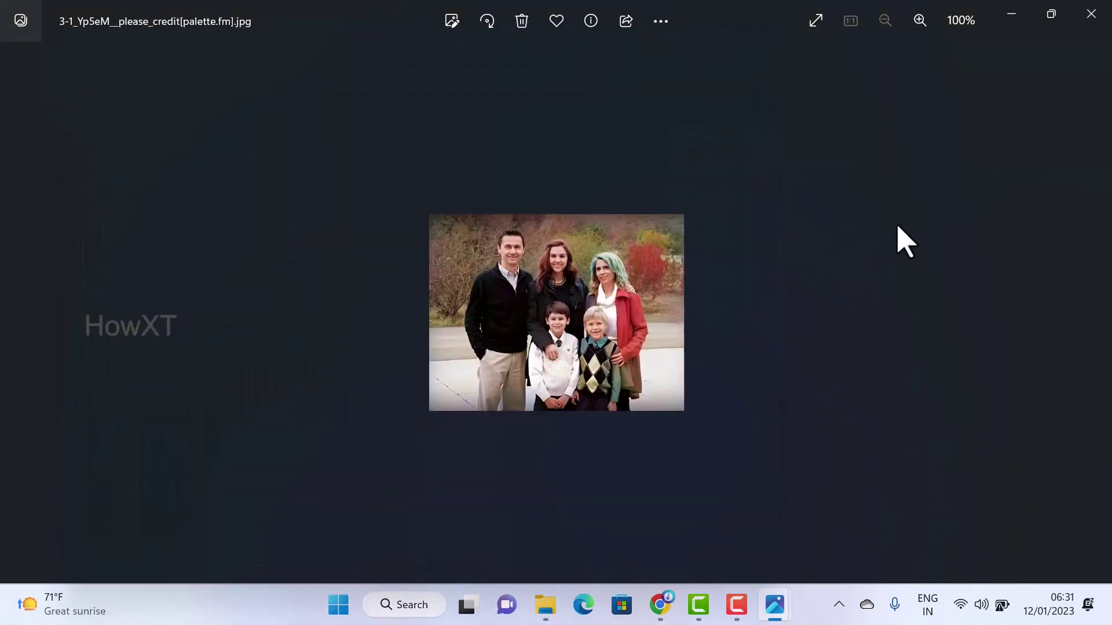
left_click(1091, 14)
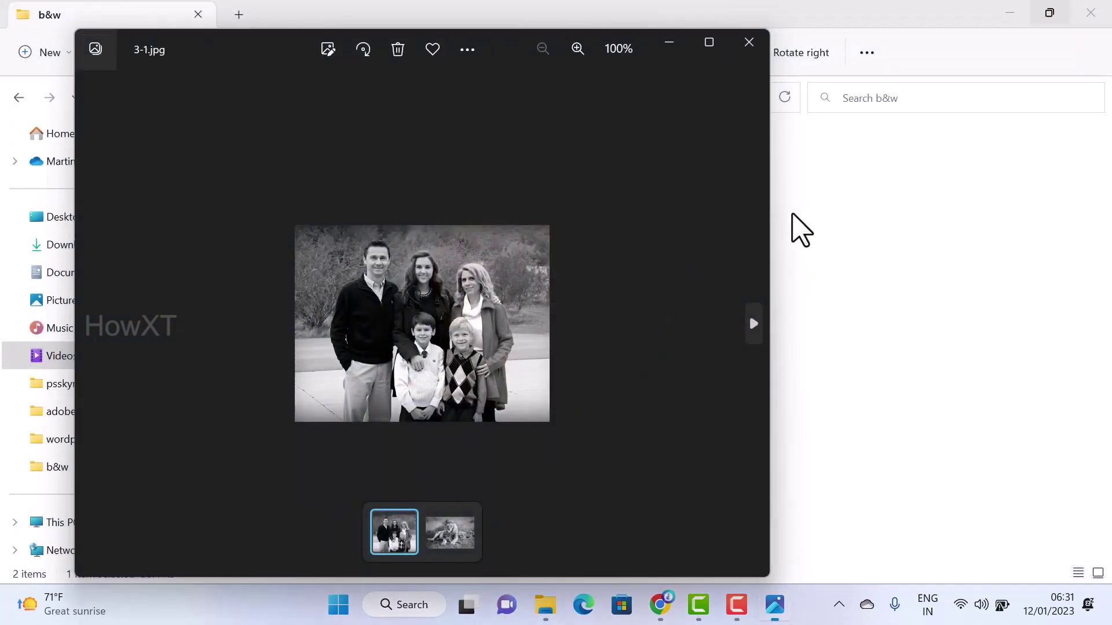
left_click(753, 47)
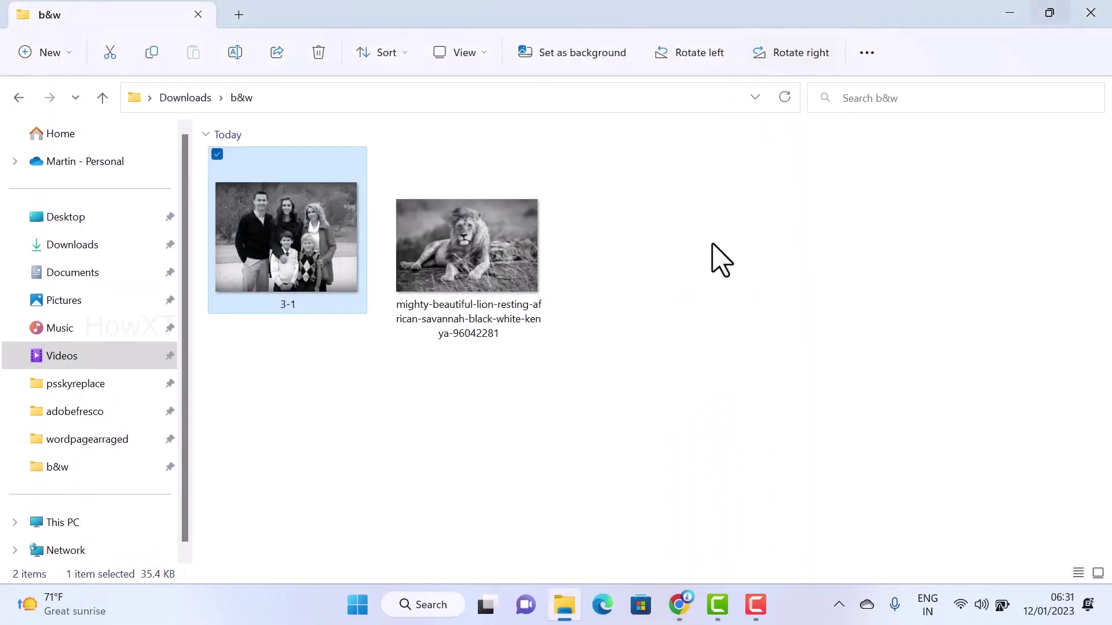
- Upload the black-and-white lion photo from the b&w folder to Palette.fm
left_click(680, 604)
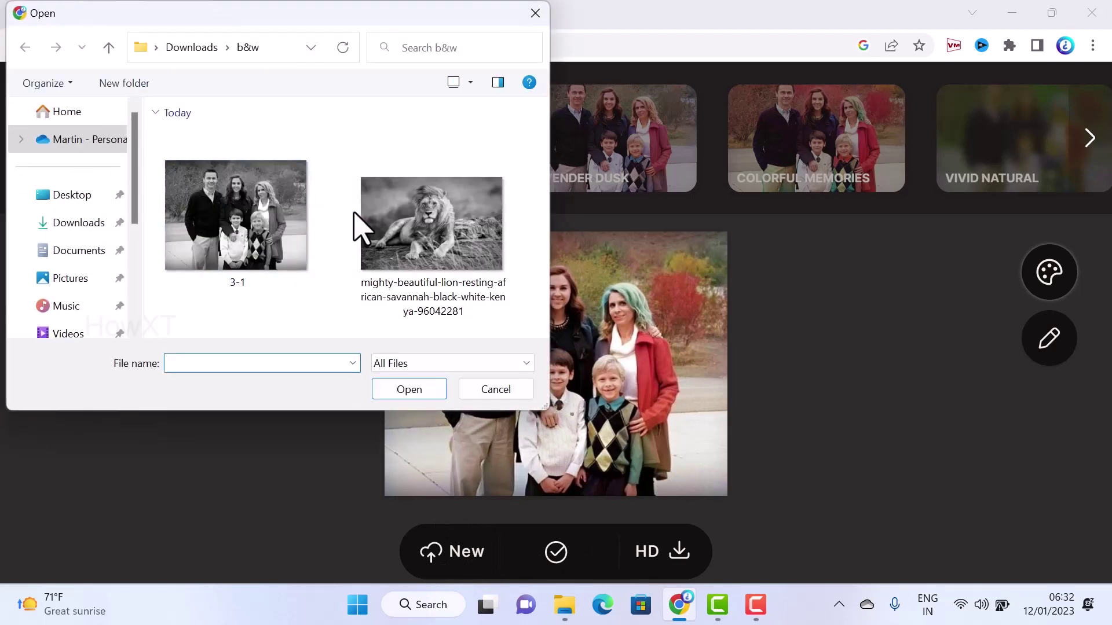
left_click(458, 226)
left_click(410, 391)
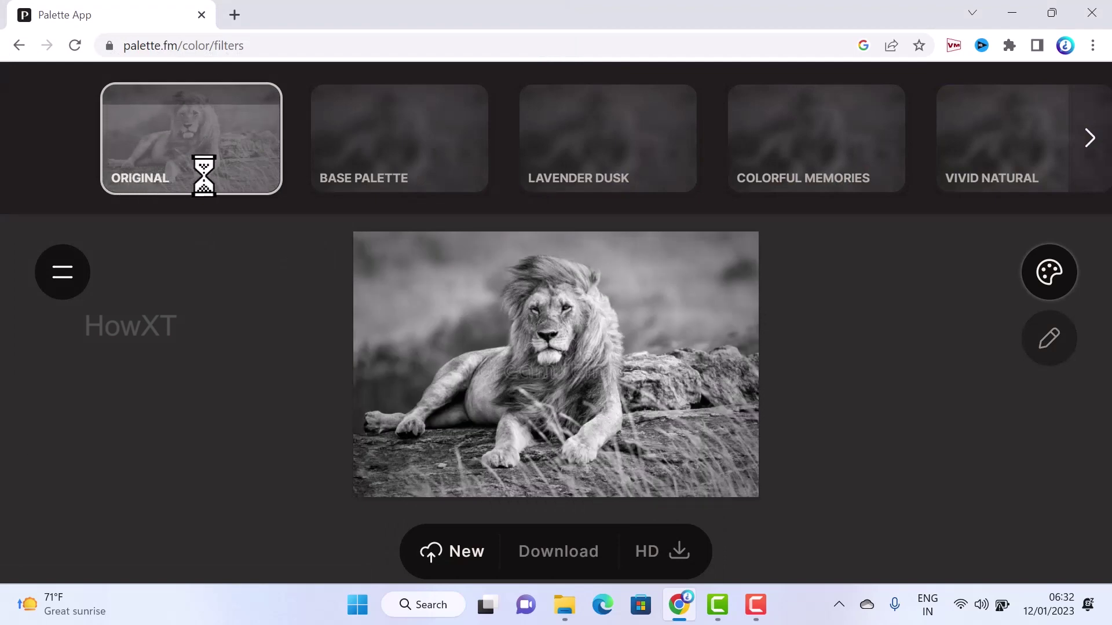
- Colorize the lion photo with Base Palette, then switch to the Lavender Dusk filter
left_click(375, 167)
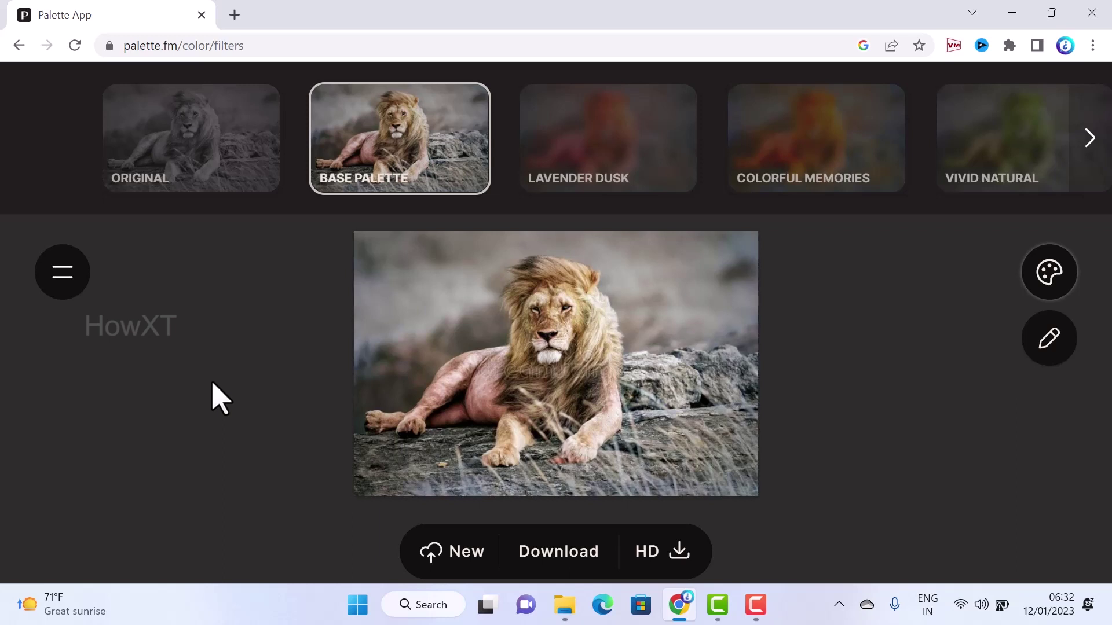
left_click(556, 132)
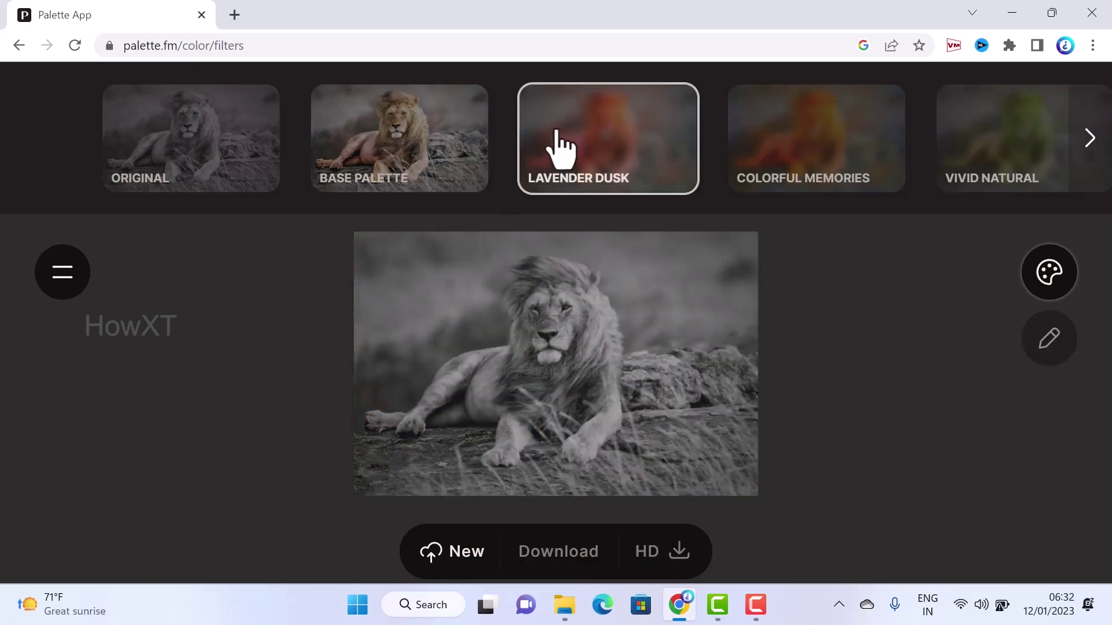